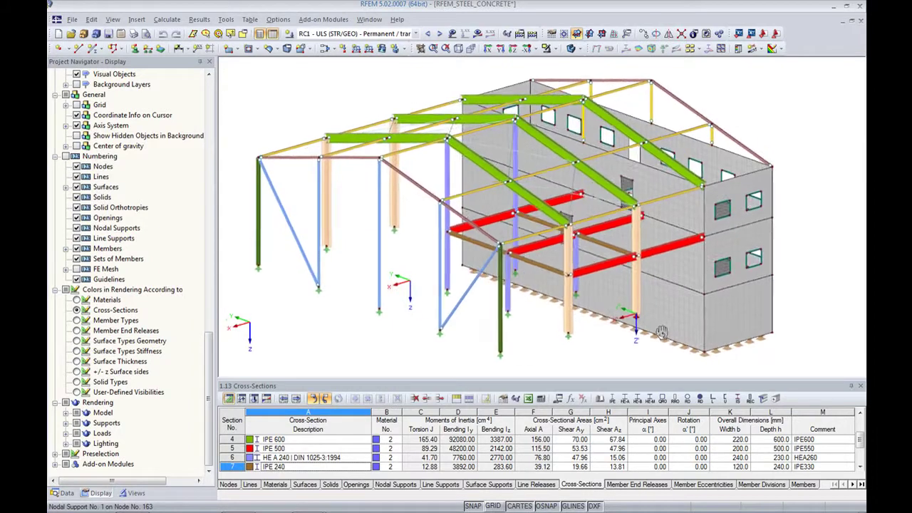
# Step: Export the model in Bentley ISM format to a new ISM file named RFEM_STEEL_CONCRETE, using set of member representation
pyautogui.scroll(3, 554, 226)
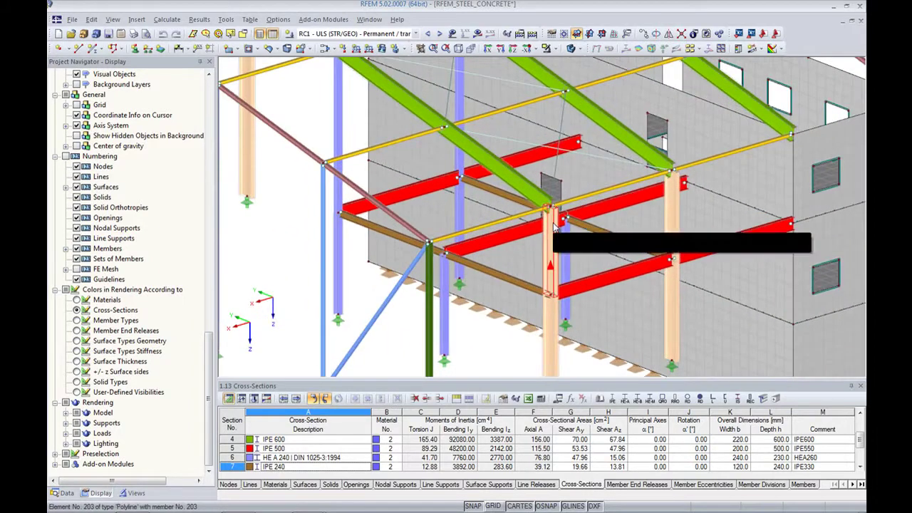
pyautogui.scroll(-4, 554, 227)
pyautogui.scroll(2, 579, 242)
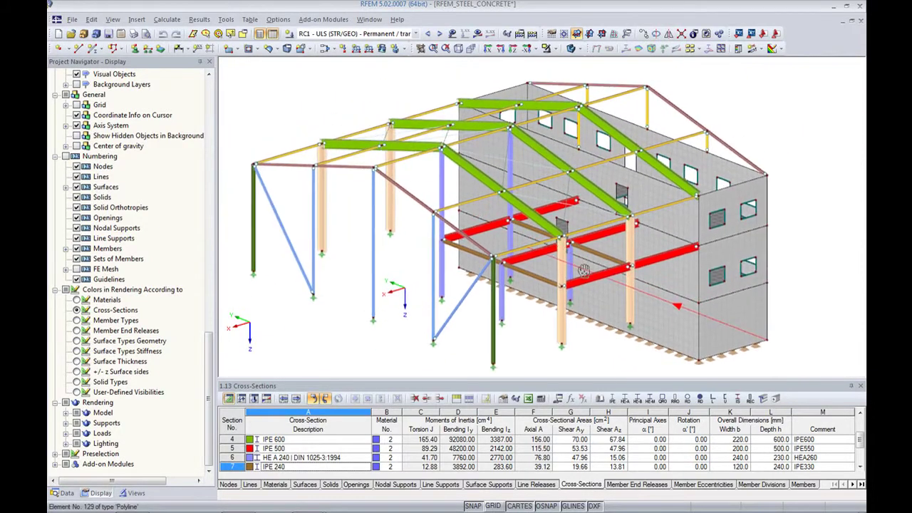
pyautogui.click(72, 19)
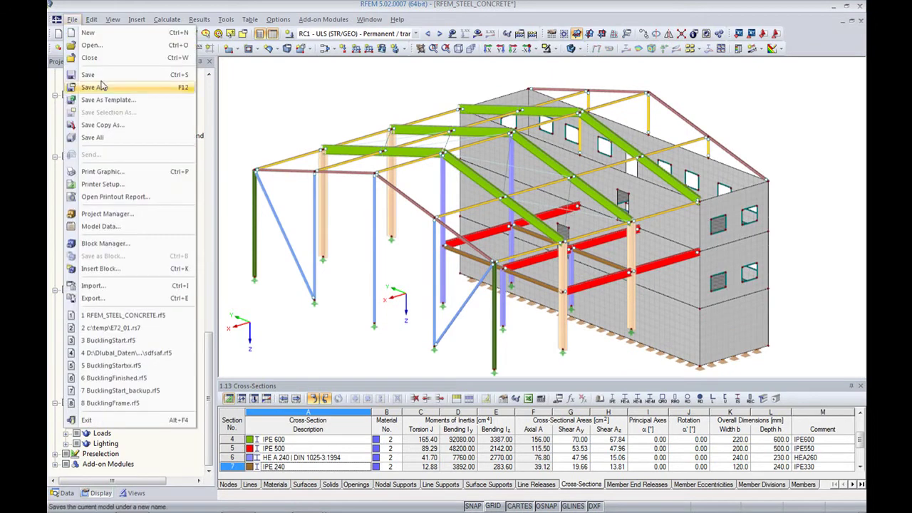
pyautogui.click(115, 300)
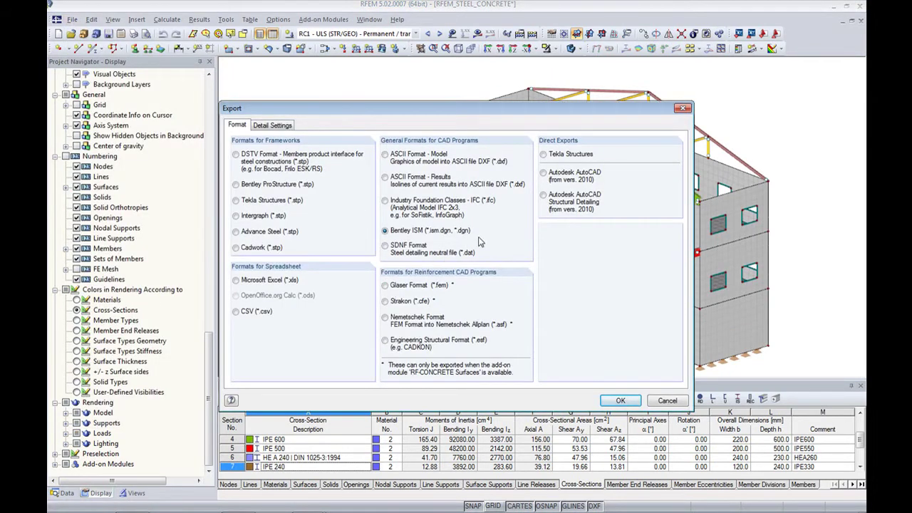
pyautogui.click(618, 400)
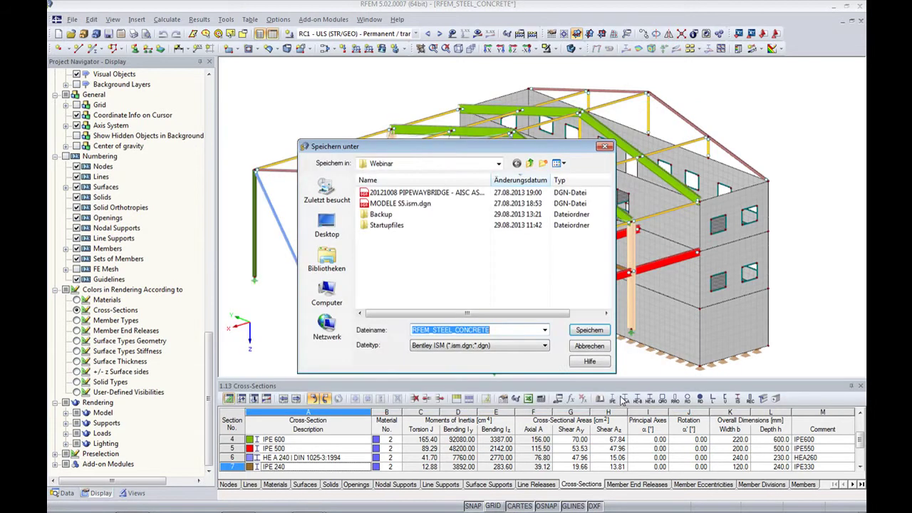
pyautogui.click(587, 333)
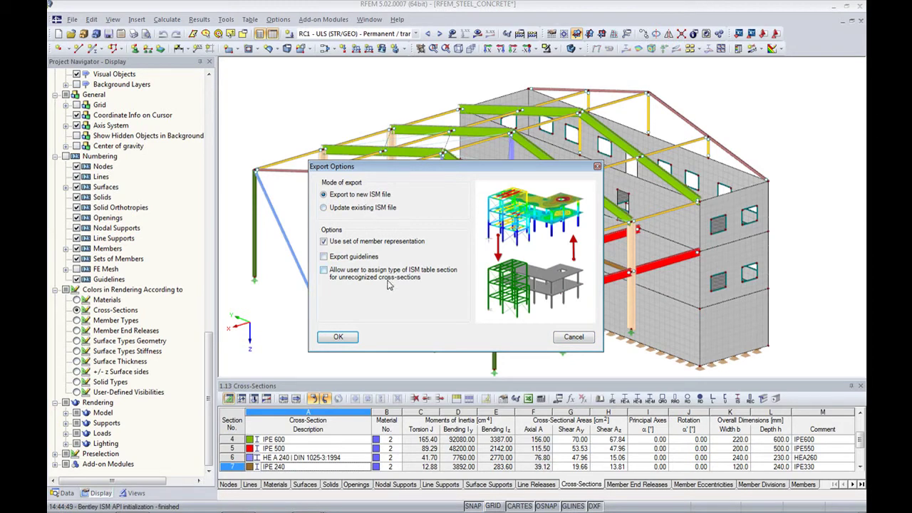
pyautogui.click(338, 338)
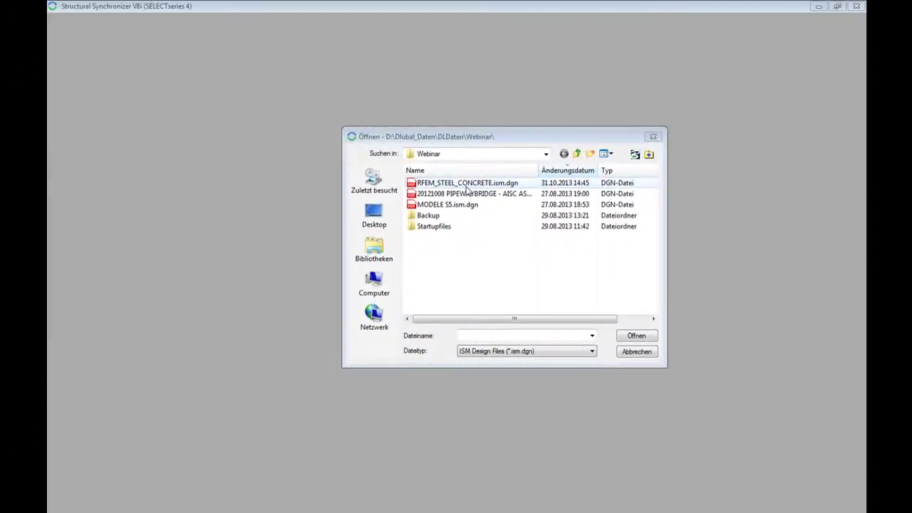
# Step: Open RFEM_STEEL_CONCRETE.ism.dgn in Structural Synchronizer and turn the model so the steel frame faces the viewer
pyautogui.click(466, 186)
pyautogui.click(636, 338)
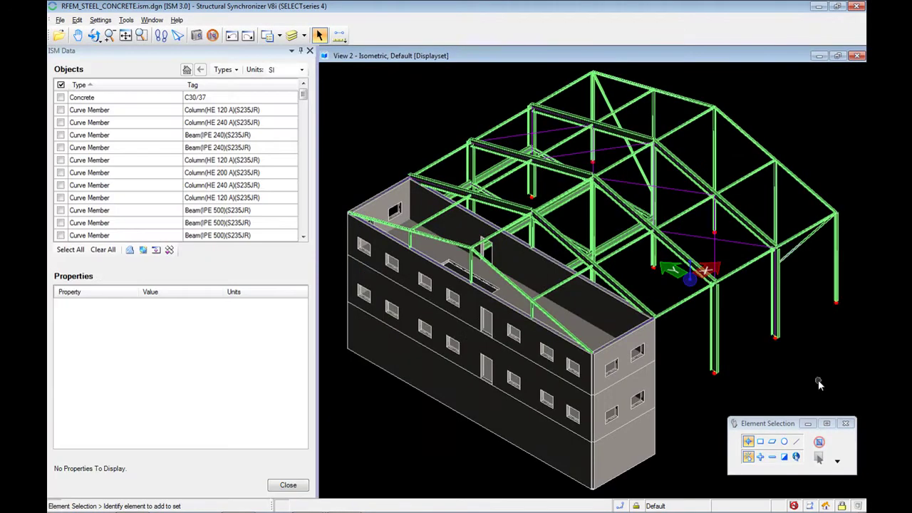
pyautogui.click(94, 35)
pyautogui.click(460, 412)
pyautogui.click(382, 359)
pyautogui.moveTo(269, 321); pyautogui.dragTo(790, 403)
pyautogui.moveTo(598, 420); pyautogui.dragTo(675, 421)
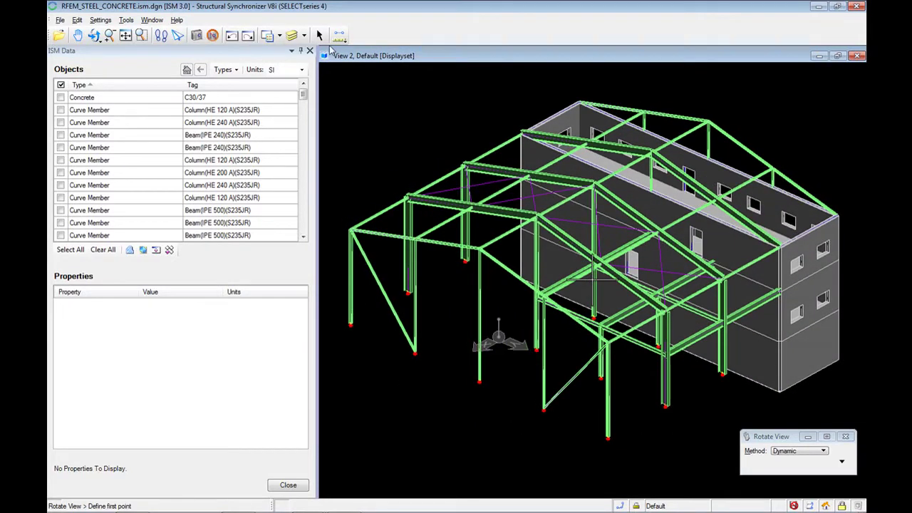
# Step: Inspect the transferred properties of the corner column, its adjoining diagonal beam and the lowest long concrete wall
pyautogui.click(319, 35)
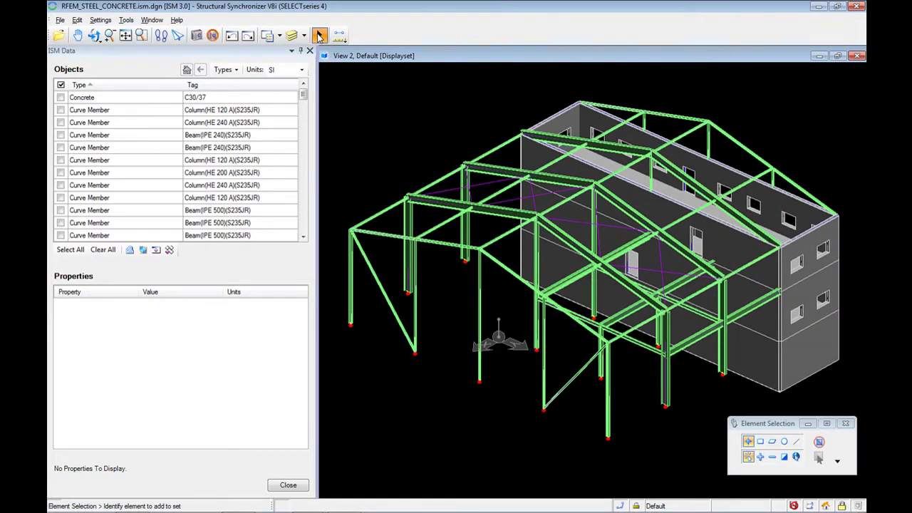
pyautogui.click(349, 291)
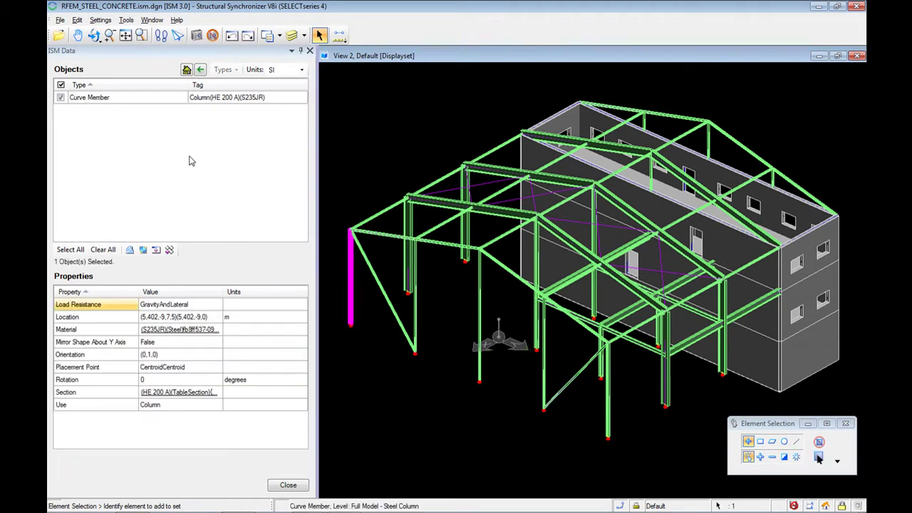
pyautogui.click(389, 305)
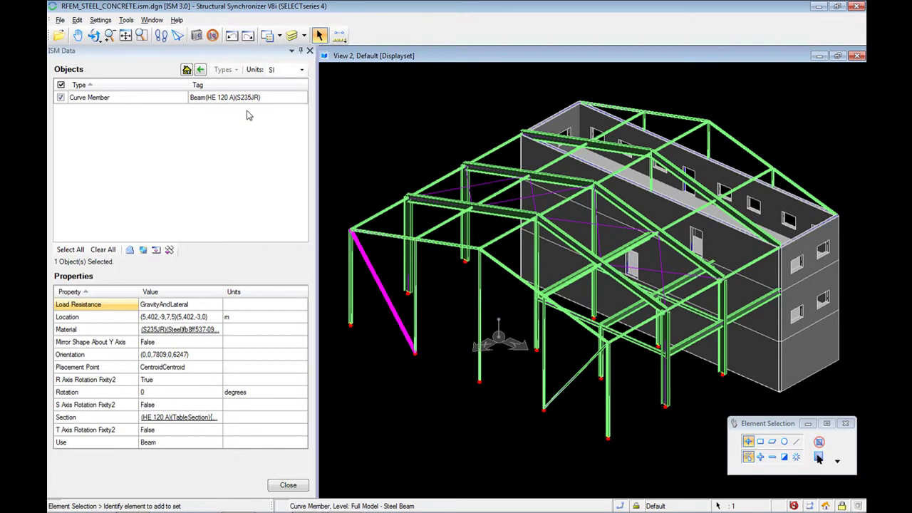
pyautogui.click(753, 377)
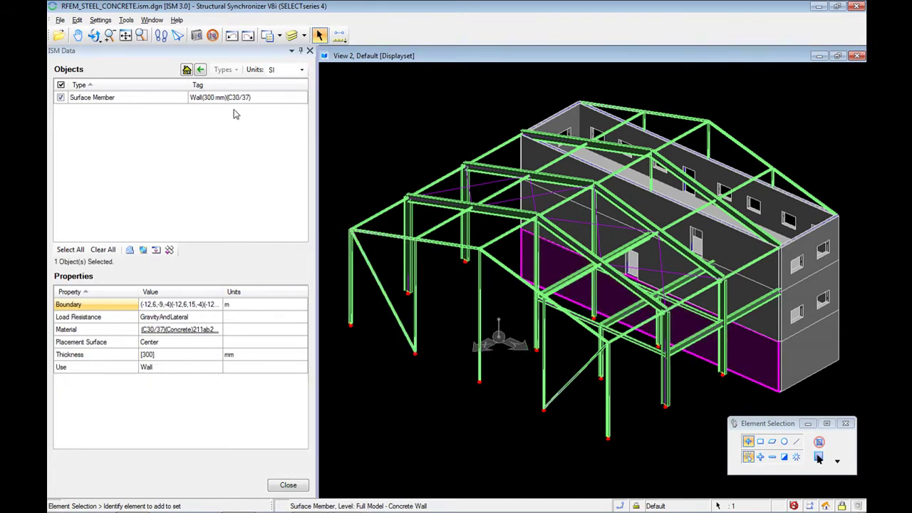
pyautogui.click(416, 354)
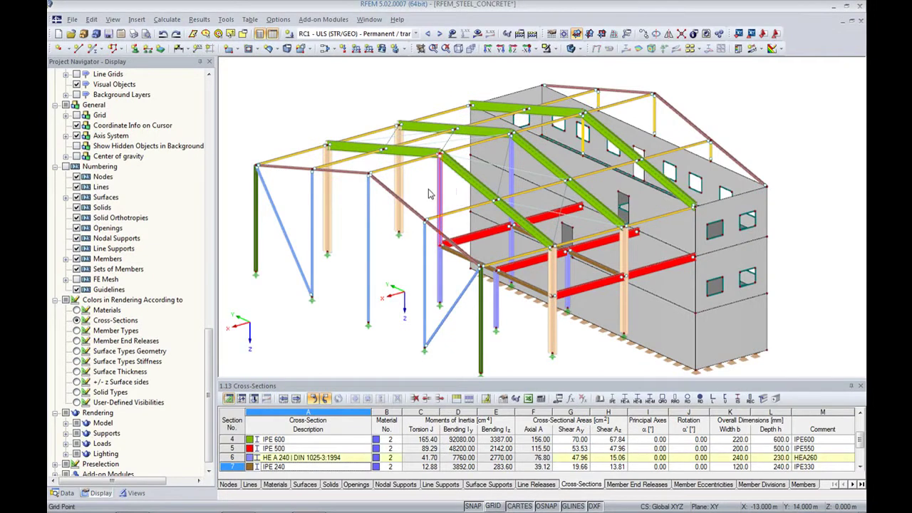
# Step: In RFEM, draw two crossing brace members in the near side wall's end bay, importing their properties from an existing roof brace
pyautogui.keyDown('ctrl'); pyautogui.moveTo(504, 333); pyautogui.dragTo(397, 326, button='middle'); pyautogui.keyUp('ctrl')
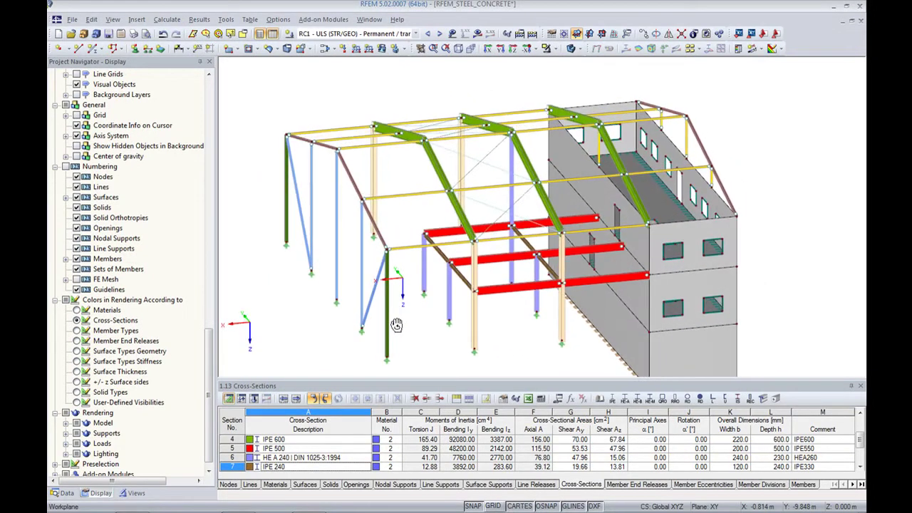
pyautogui.click(93, 47)
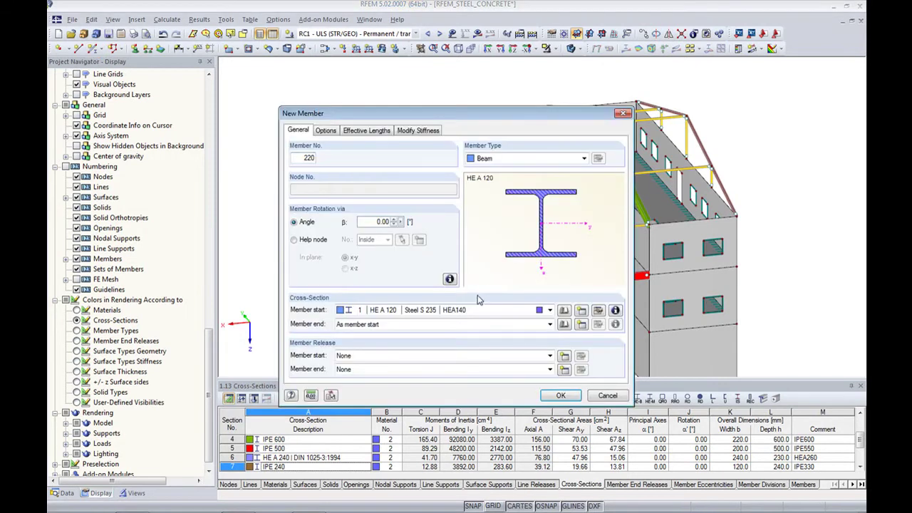
pyautogui.click(331, 396)
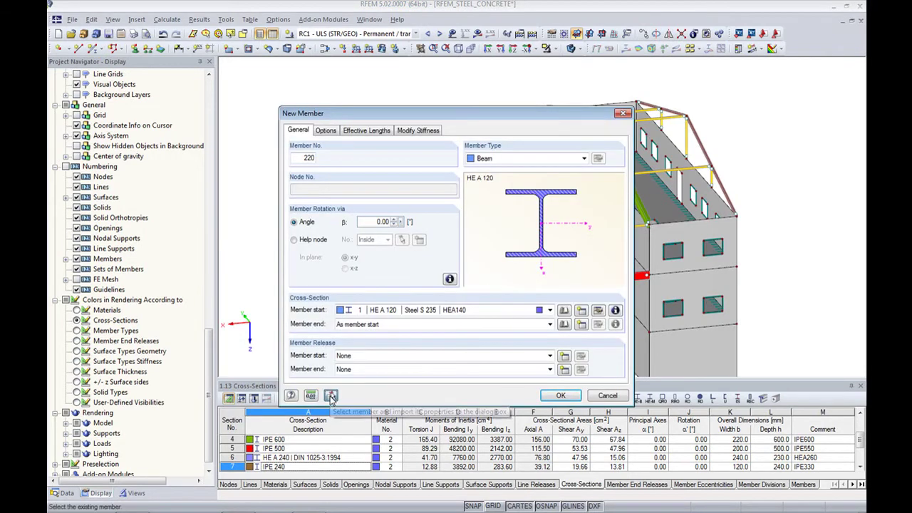
pyautogui.click(486, 171)
pyautogui.click(562, 396)
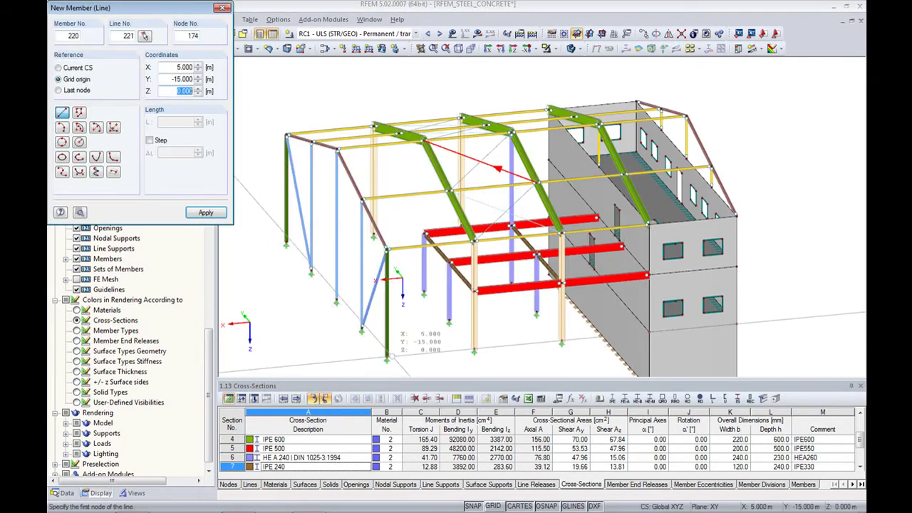
pyautogui.click(387, 356)
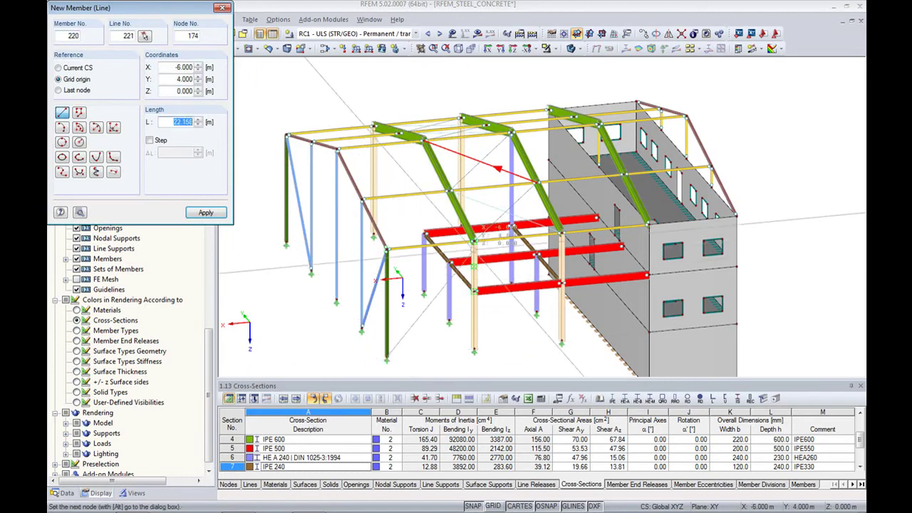
pyautogui.click(474, 242)
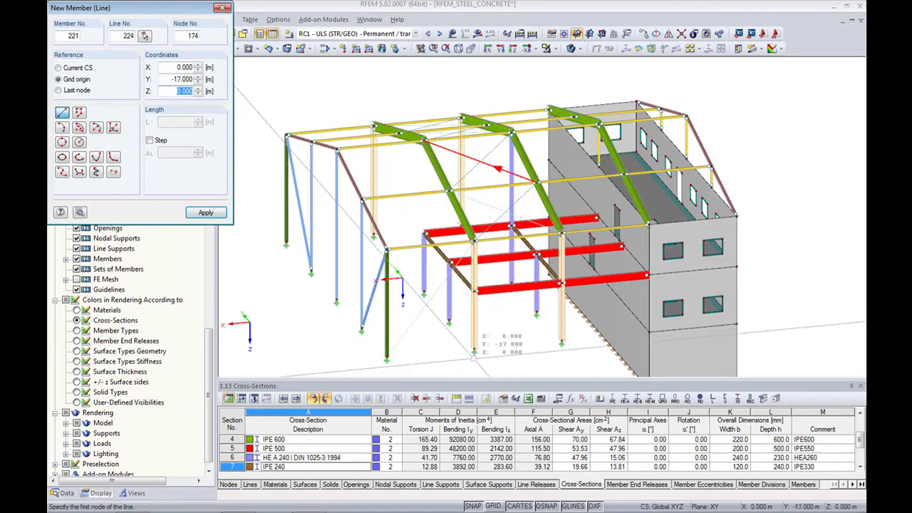
pyautogui.click(387, 251)
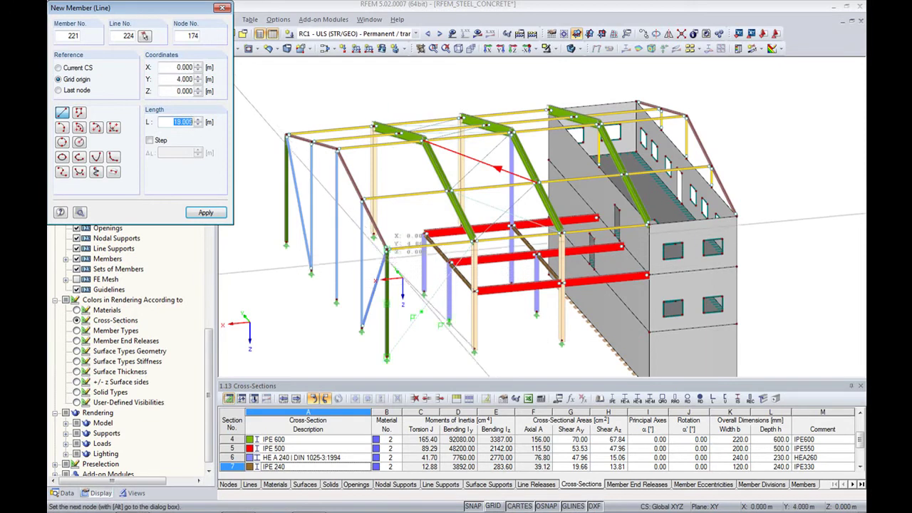
pyautogui.click(387, 249)
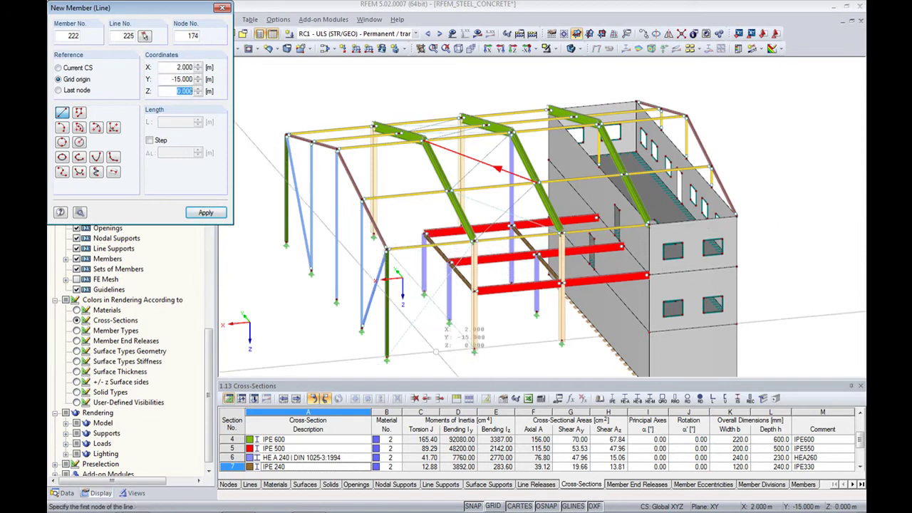
pyautogui.rightClick(435, 349)
# Step: Copy the new pair of crossing braces to the matching end bay in the opposite side wall
pyautogui.keyDown('ctrl'); pyautogui.moveTo(435, 348); pyautogui.dragTo(383, 369, button='middle'); pyautogui.keyUp('ctrl')
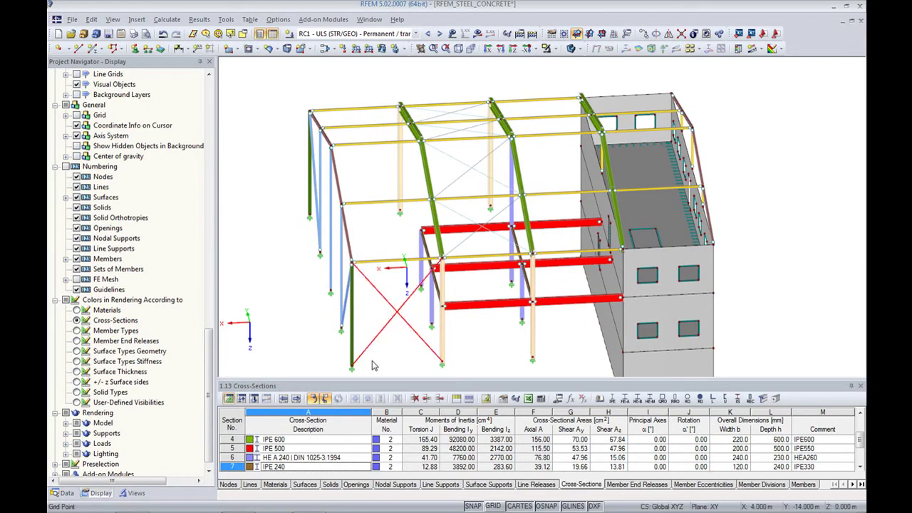
pyautogui.click(430, 349)
pyautogui.keyDown('ctrl'); pyautogui.moveTo(428, 347); pyautogui.dragTo(399, 211); pyautogui.keyUp('ctrl')
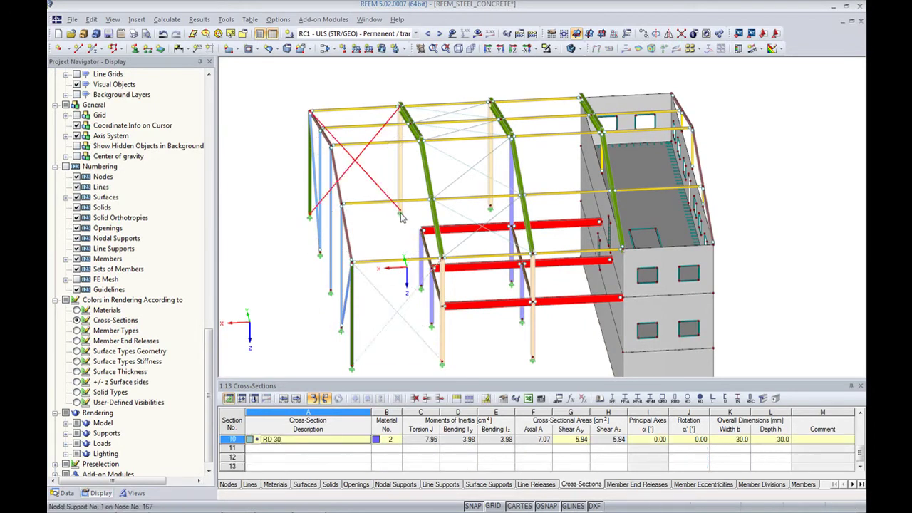
# Step: Export the modified model in Bentley ISM format, updating the existing file RFEM_STEEL_CONCRETE.ism.dgn
pyautogui.keyDown('ctrl'); pyautogui.moveTo(400, 213); pyautogui.dragTo(549, 315, button='middle'); pyautogui.keyUp('ctrl')
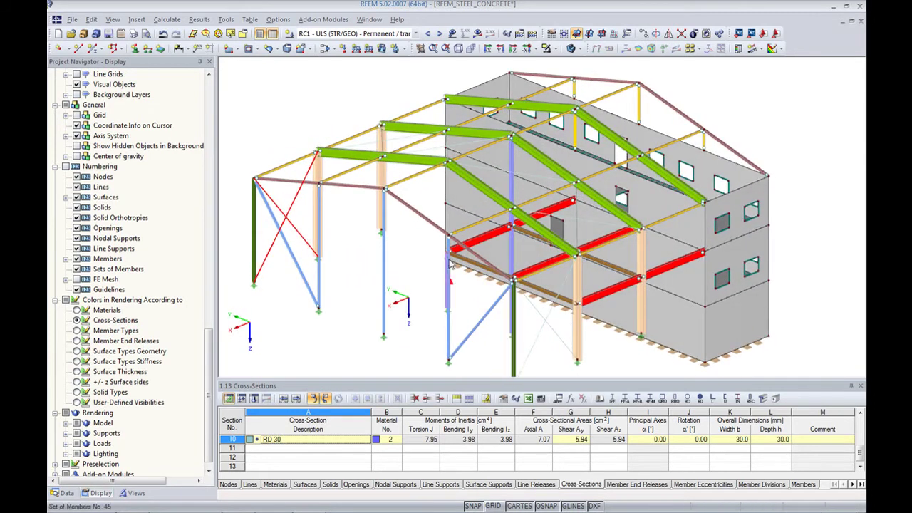
pyautogui.click(72, 19)
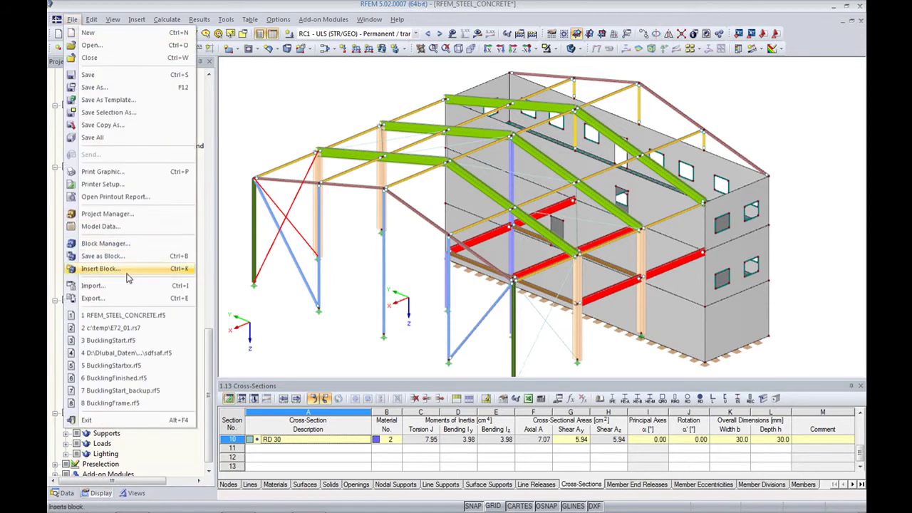
pyautogui.click(128, 300)
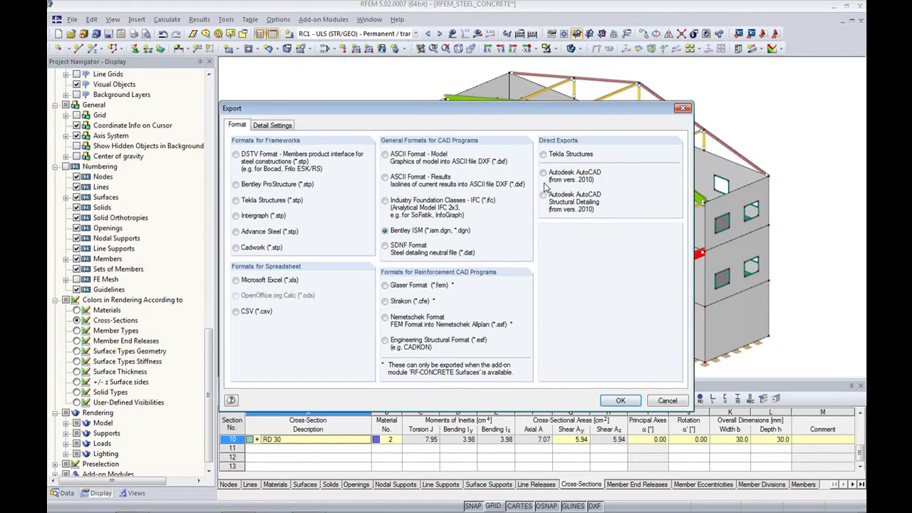
pyautogui.click(621, 401)
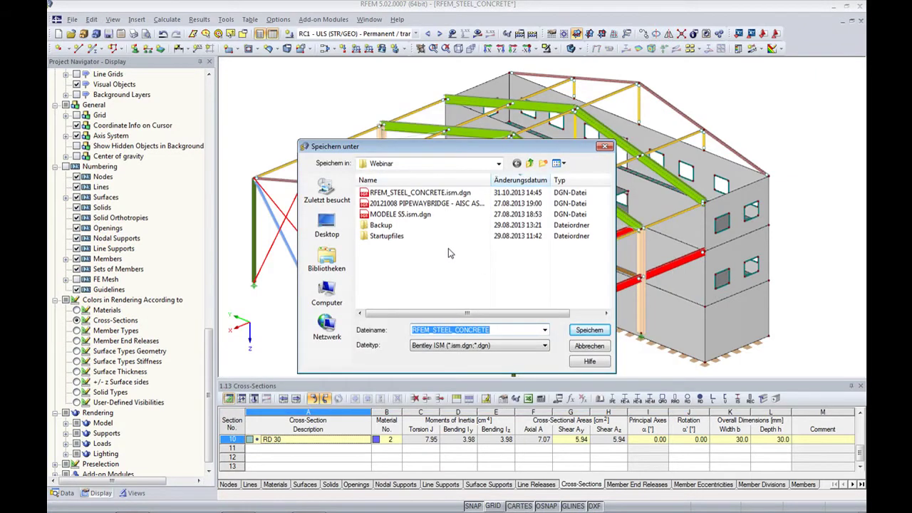
pyautogui.click(447, 194)
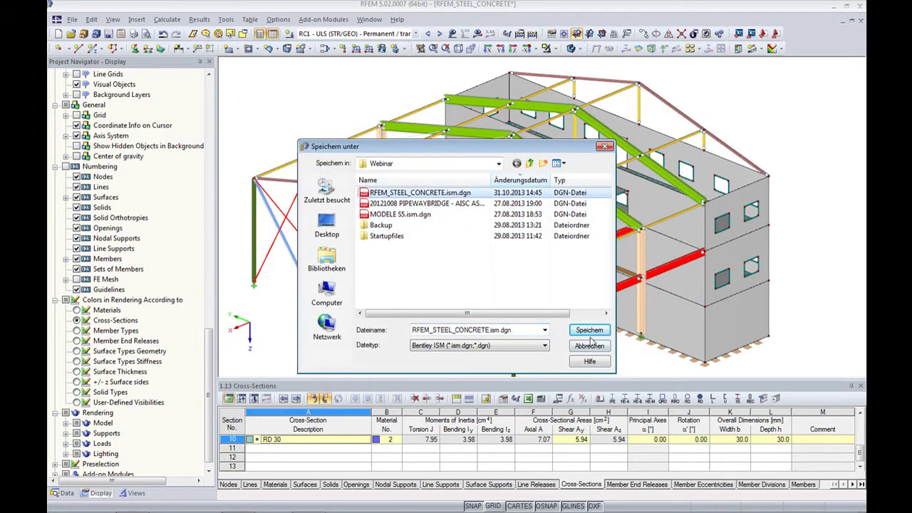
pyautogui.click(588, 330)
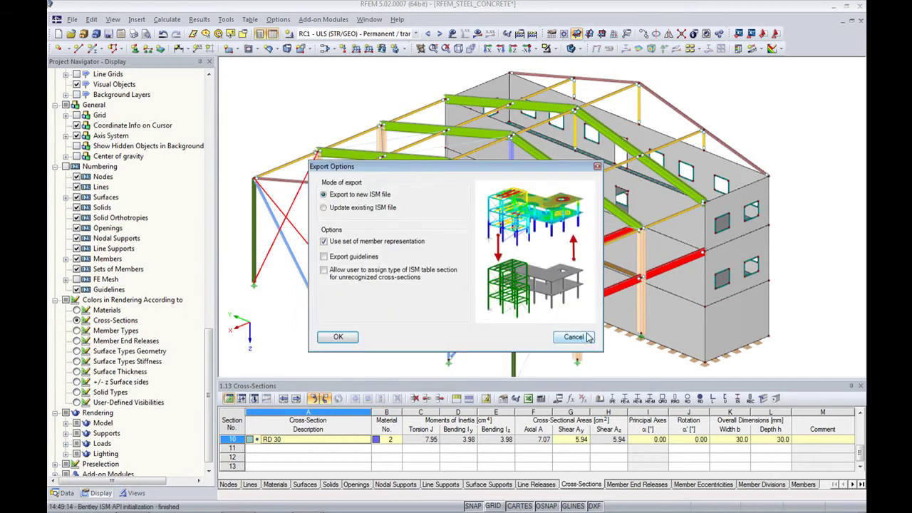
pyautogui.click(347, 210)
pyautogui.click(344, 339)
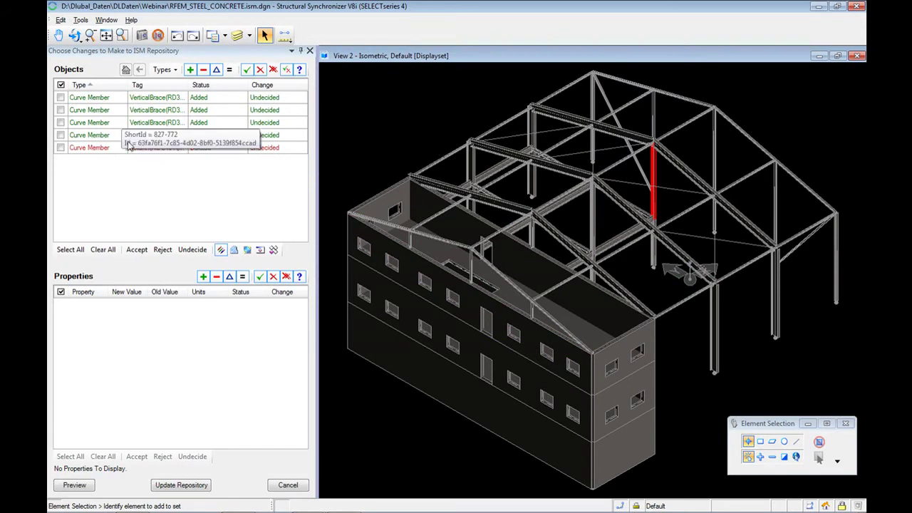
# Step: Accept all five object changes to the ISM repository and preview them in the model
pyautogui.click(70, 250)
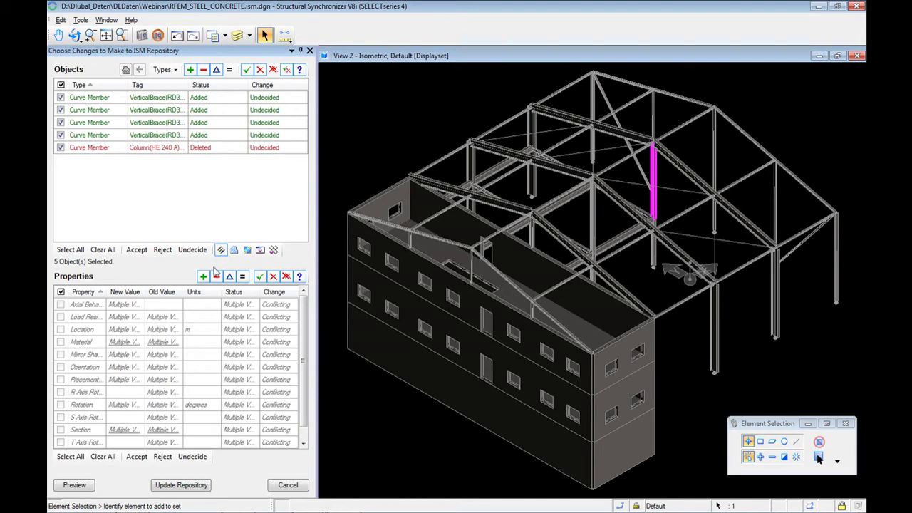
pyautogui.click(138, 251)
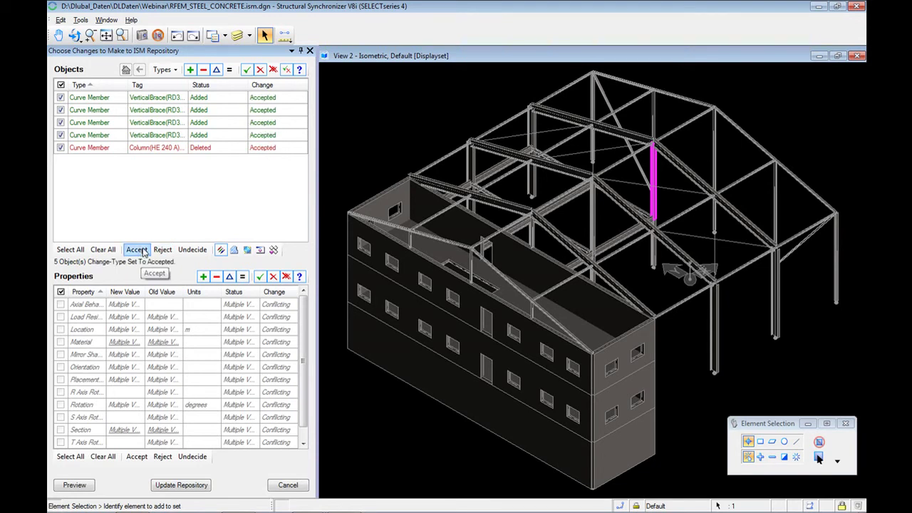
pyautogui.click(73, 486)
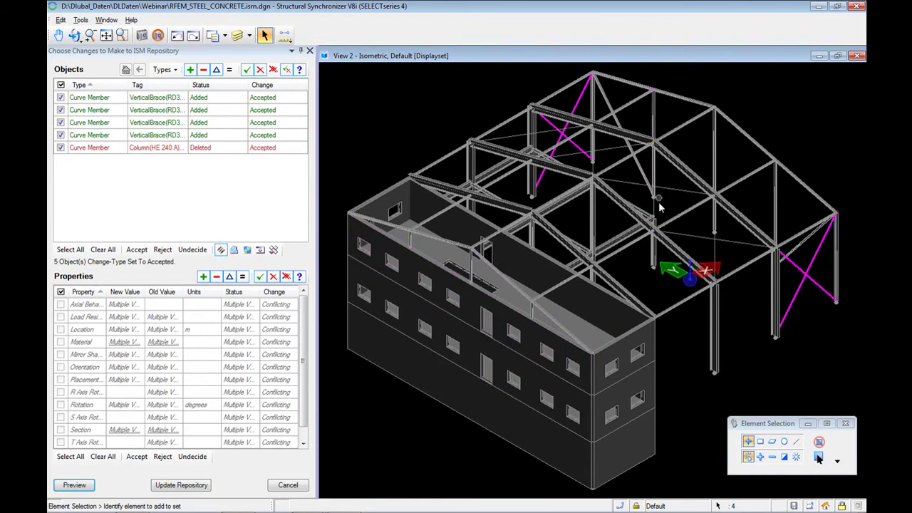
# Step: Update the ISM repository, recording the additions and "Removed Column" in the design history's change description
pyautogui.click(203, 488)
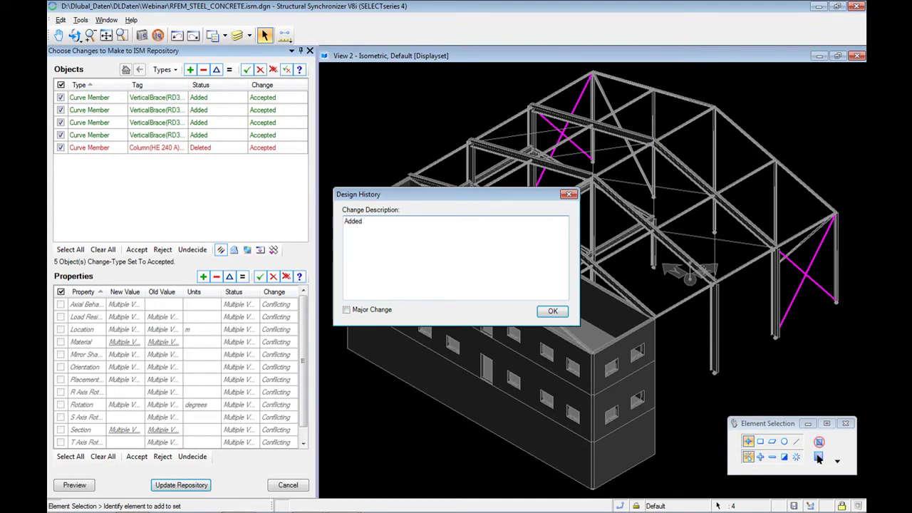
pyautogui.write('g, Removed Column')
pyautogui.click(553, 313)
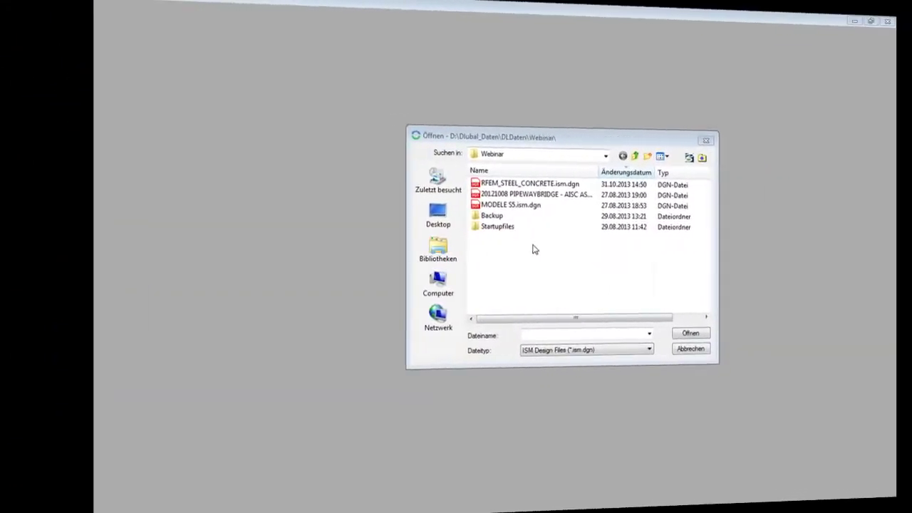
# Step: Open the ISM repository MODELE S5.ism.dgn and rotate its structure slightly
pyautogui.doubleClick(447, 204)
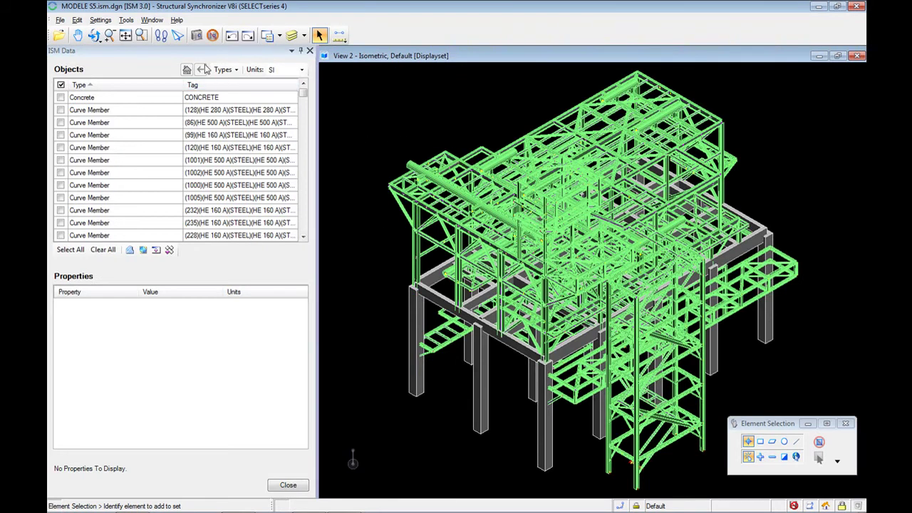
pyautogui.click(94, 36)
pyautogui.moveTo(374, 309); pyautogui.dragTo(395, 283)
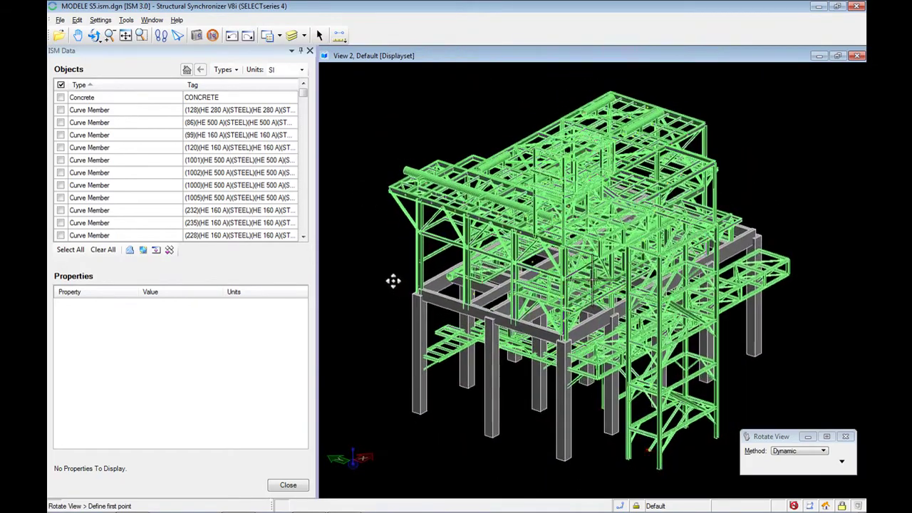
pyautogui.rightClick(394, 283)
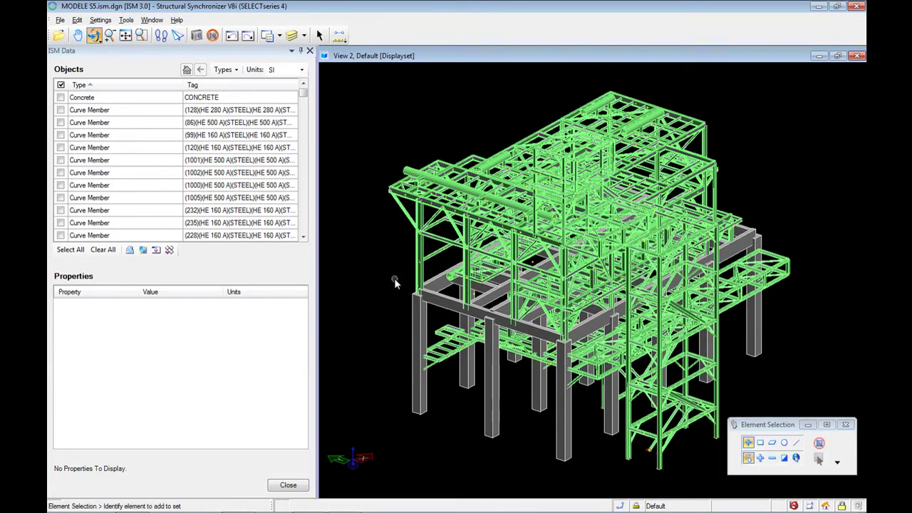
# Step: Switch to RFEM and start a Bentley ISM import of the file MODELE S5.ism.dgn
pyautogui.hotkey('alt', 'Tab')
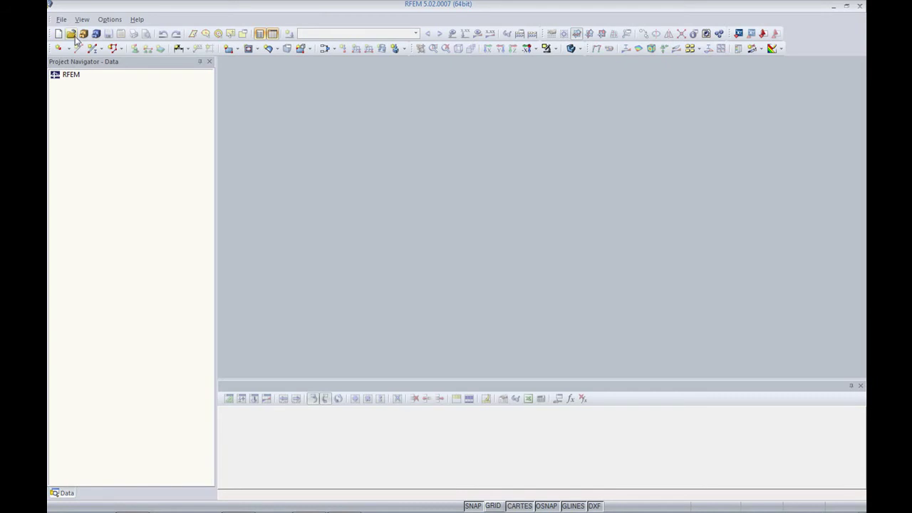
pyautogui.click(62, 19)
pyautogui.click(80, 96)
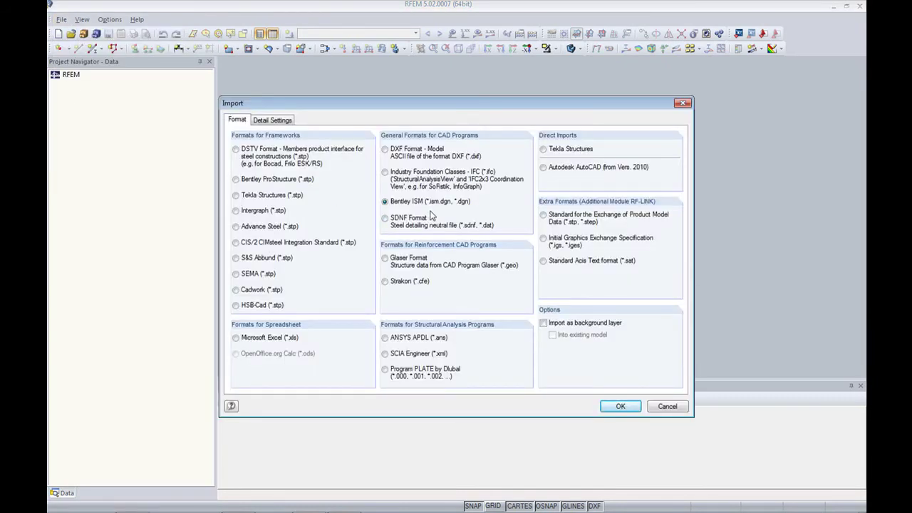
pyautogui.click(620, 406)
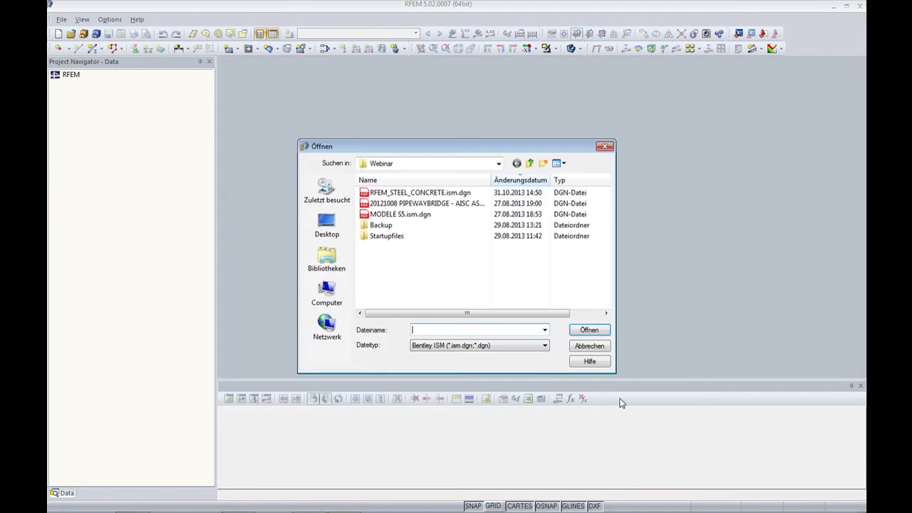
pyautogui.click(417, 215)
pyautogui.click(588, 330)
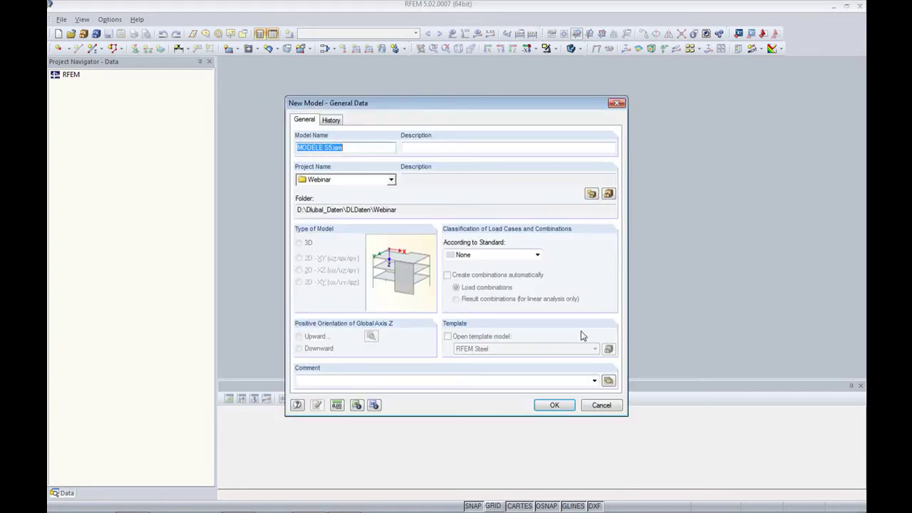
# Step: Name the model MODELE S5_import.ism, import the analytical model into a new model without guidelines, and maximize its view
pyautogui.click(358, 148)
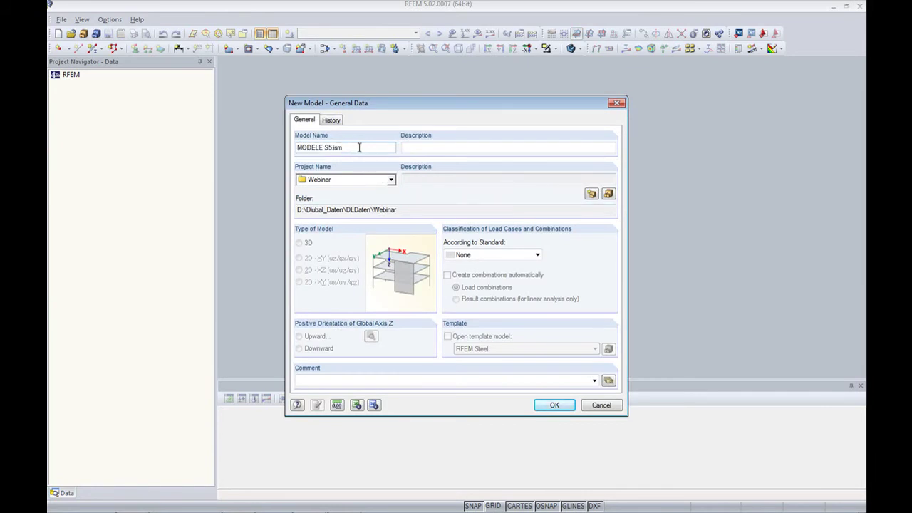
pyautogui.write('_import')
pyautogui.click(552, 405)
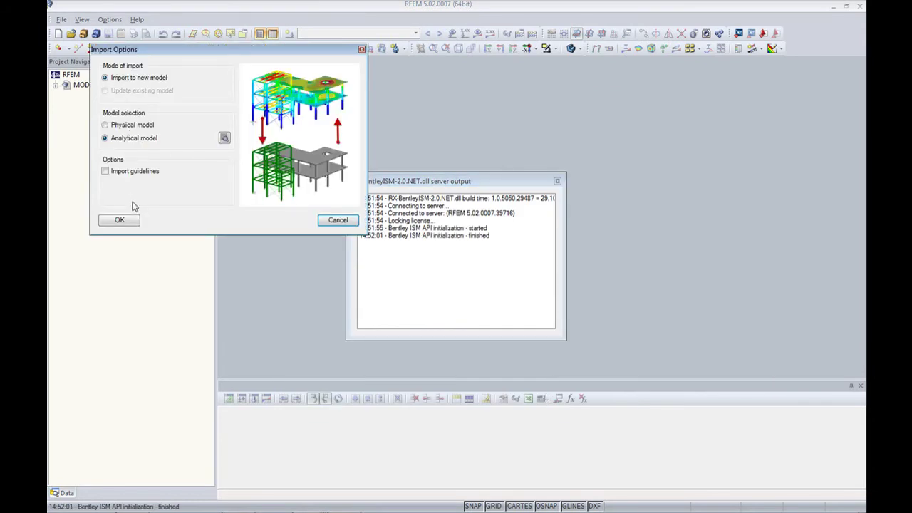
pyautogui.click(119, 221)
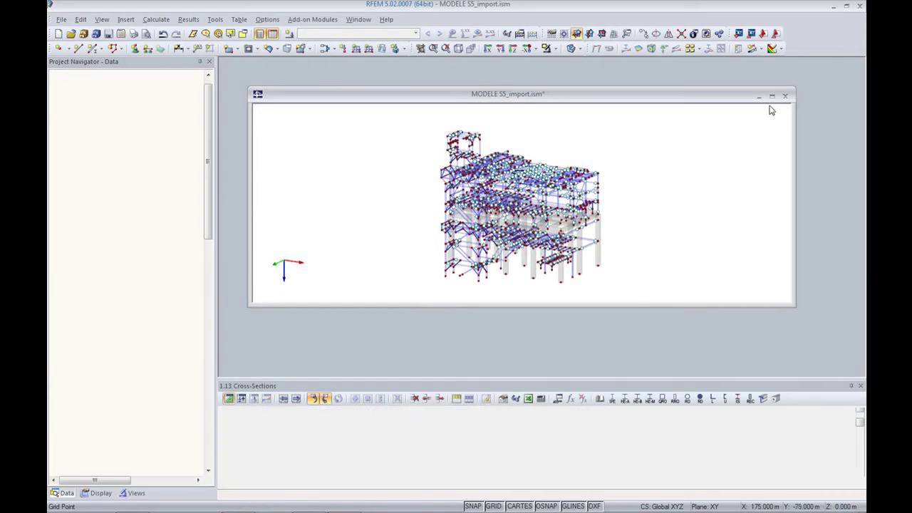
pyautogui.click(772, 98)
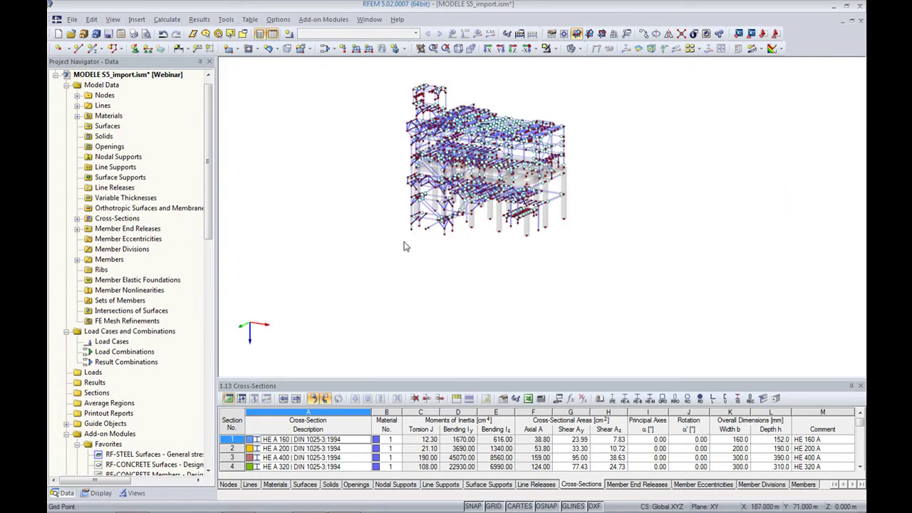
# Step: Hide the member end releases in the imported model's display
pyautogui.click(97, 492)
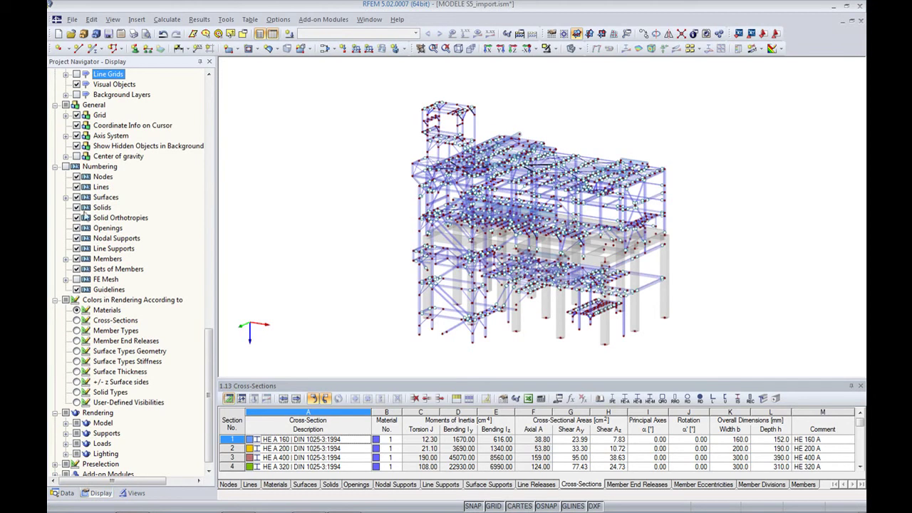
pyautogui.scroll(20, 121, 189)
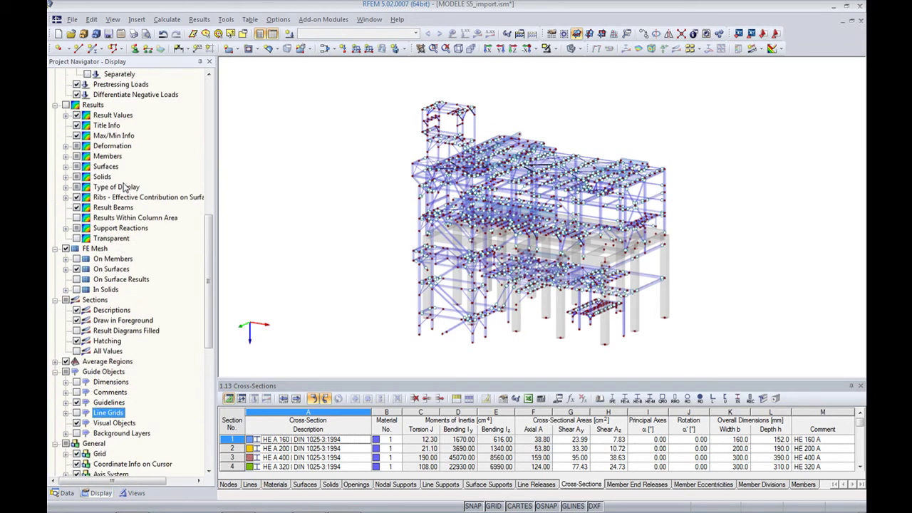
pyautogui.scroll(3, 125, 187)
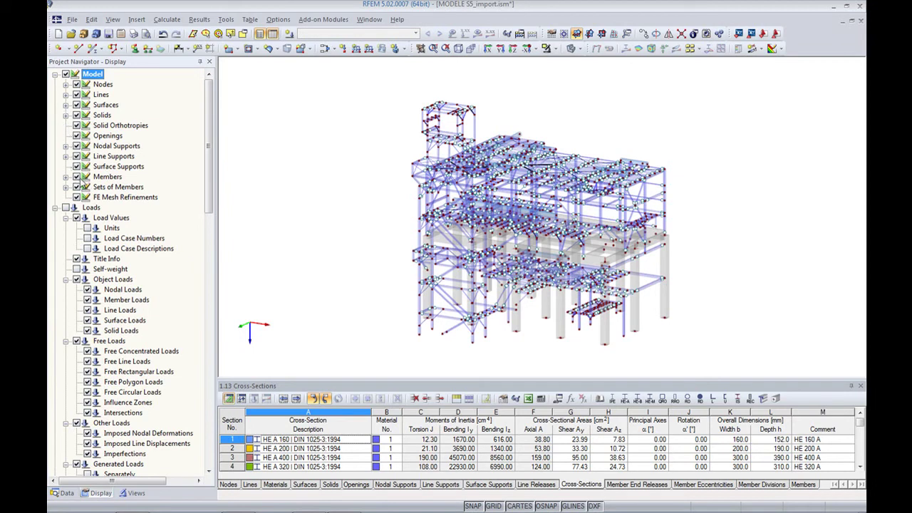
pyautogui.click(67, 177)
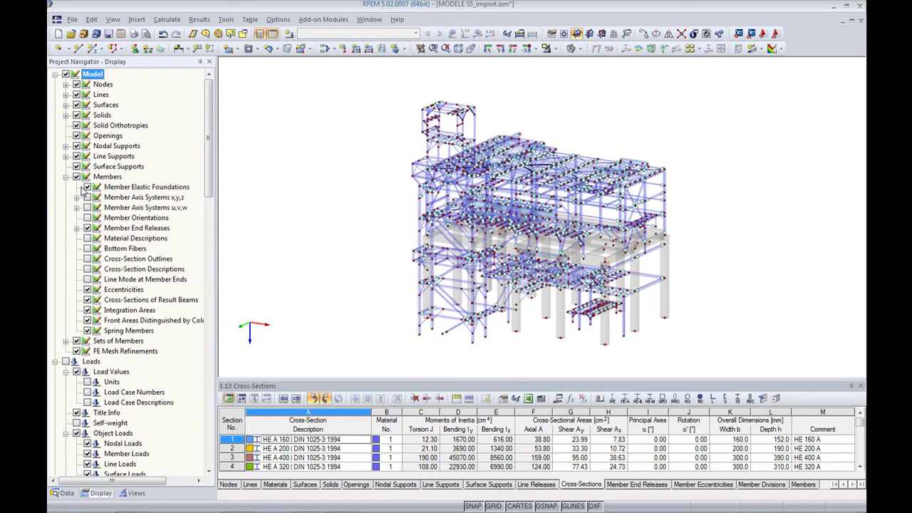
pyautogui.click(88, 229)
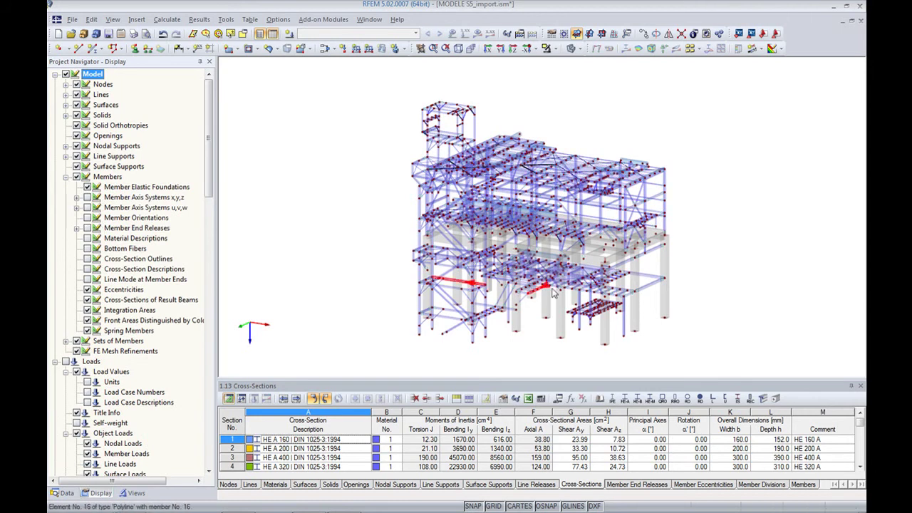
# Step: Colour the rendering according to cross-sections and show the model as solid rendering
pyautogui.scroll(-20, 165, 352)
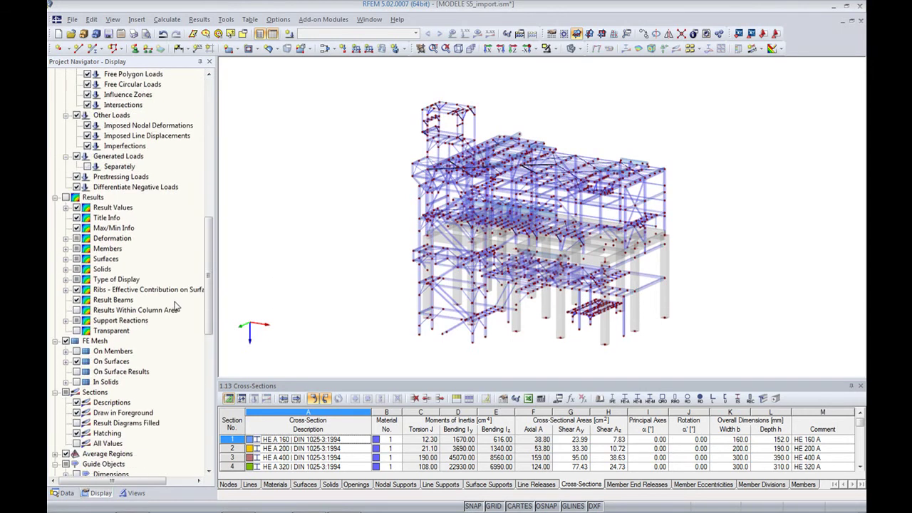
pyautogui.scroll(-11, 173, 304)
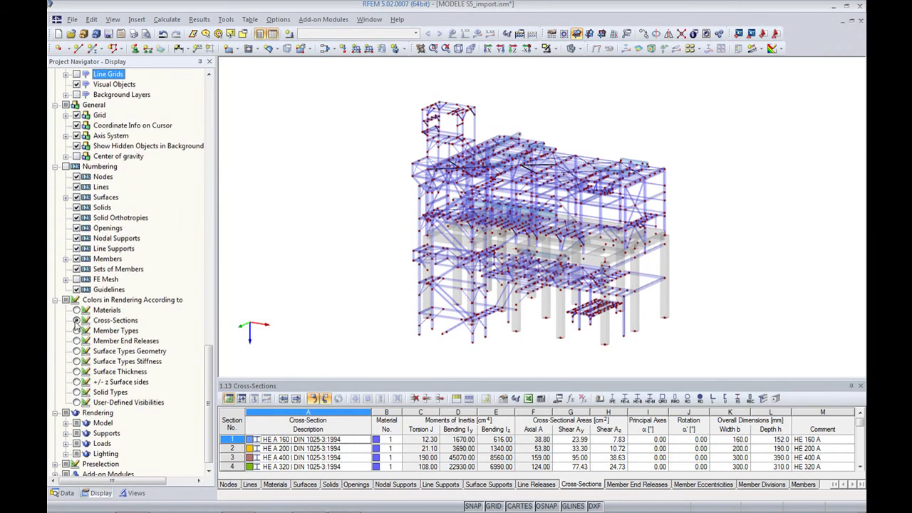
pyautogui.click(77, 321)
pyautogui.click(571, 49)
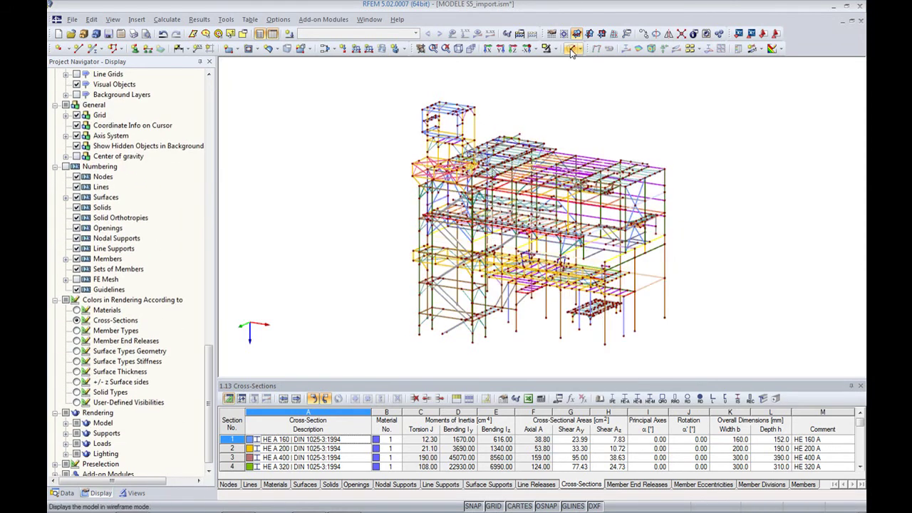
pyautogui.click(570, 49)
# Step: Examine the rendered structure from several angles and highlight the members assigned to the DUMMY, Steel S 235 and Concrete C30/37 materials
pyautogui.keyDown('ctrl'); pyautogui.moveTo(714, 233); pyautogui.dragTo(343, 263, button='middle'); pyautogui.keyUp('ctrl')
pyautogui.scroll(5, 530, 159)
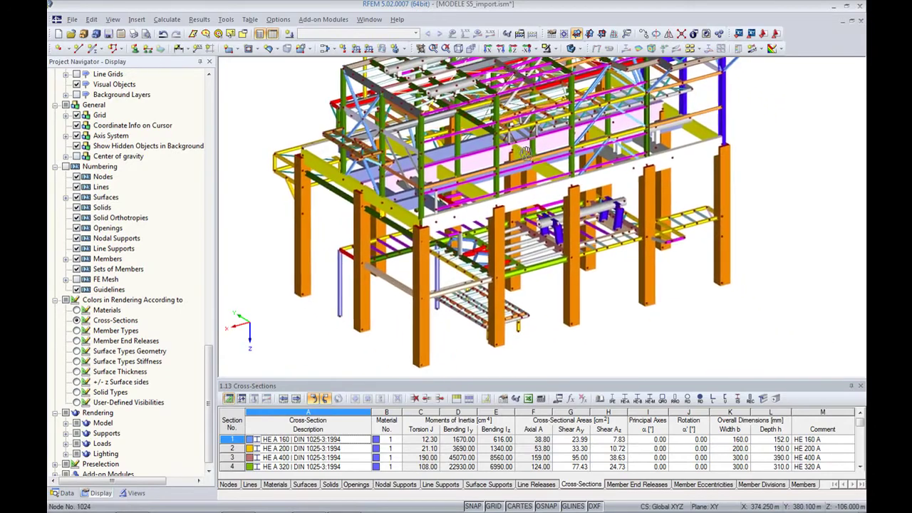
pyautogui.keyDown('ctrl'); pyautogui.moveTo(607, 272); pyautogui.dragTo(619, 204, button='middle'); pyautogui.keyUp('ctrl')
pyautogui.moveTo(575, 179); pyautogui.dragTo(547, 280, button='middle')
pyautogui.scroll(-3, 580, 236)
pyautogui.scroll(-1, 574, 248)
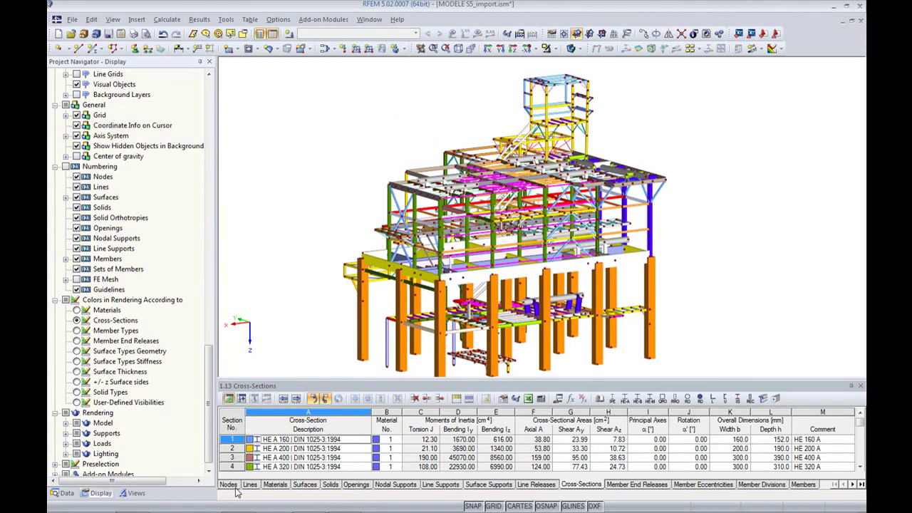
pyautogui.click(275, 485)
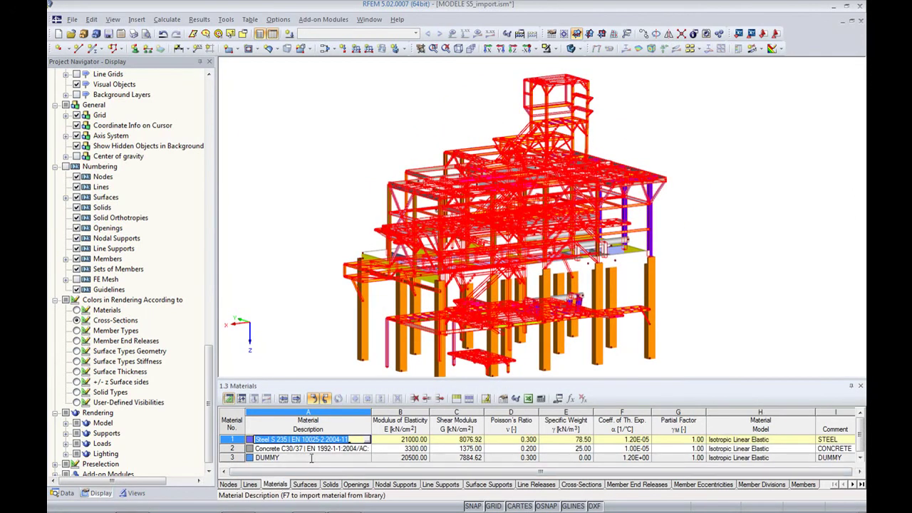
pyautogui.click(311, 458)
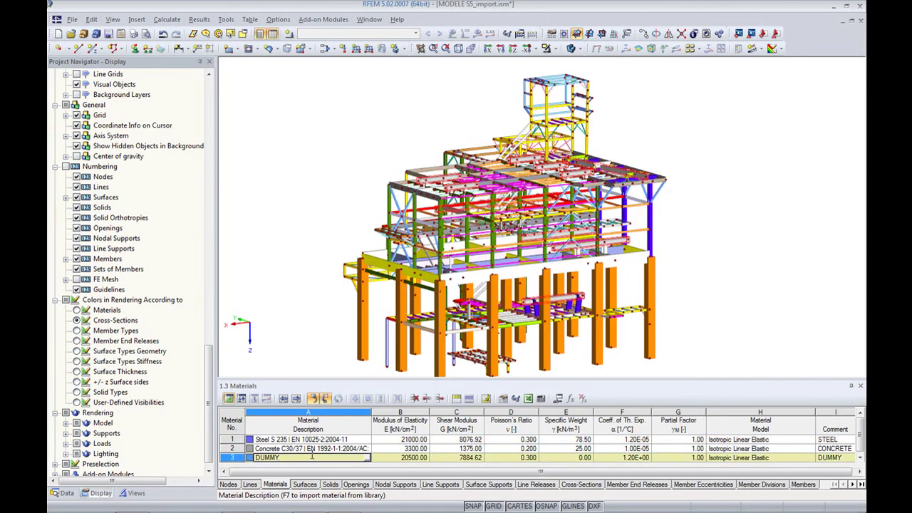
pyautogui.keyDown('ctrl'); pyautogui.moveTo(662, 288); pyautogui.dragTo(682, 280, button='middle'); pyautogui.keyUp('ctrl')
pyautogui.click(297, 439)
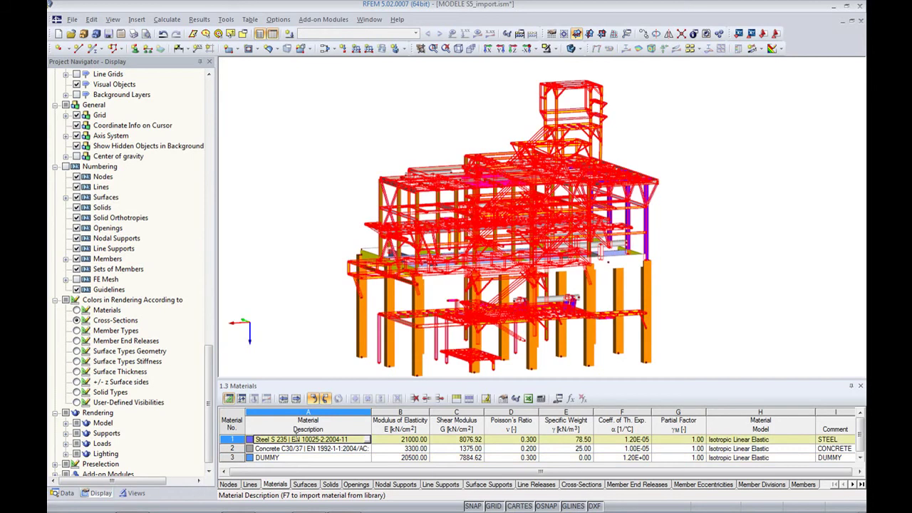
pyautogui.click(297, 449)
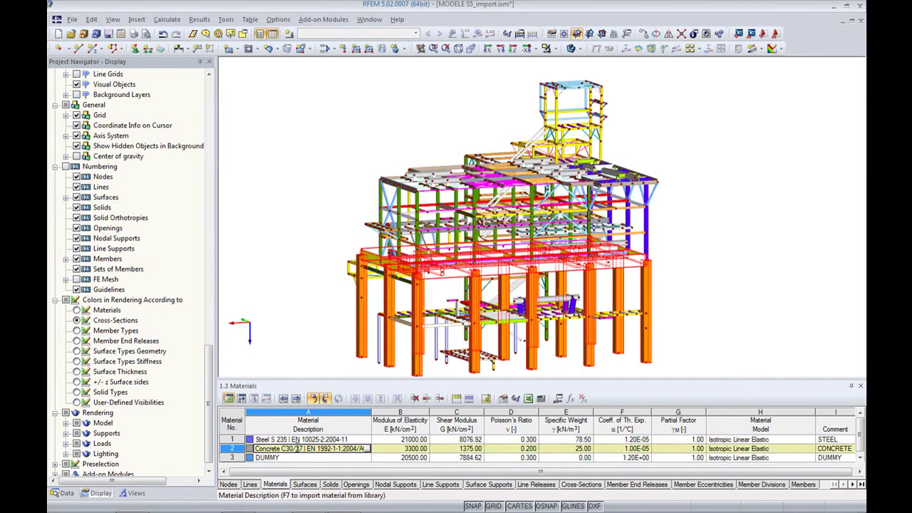